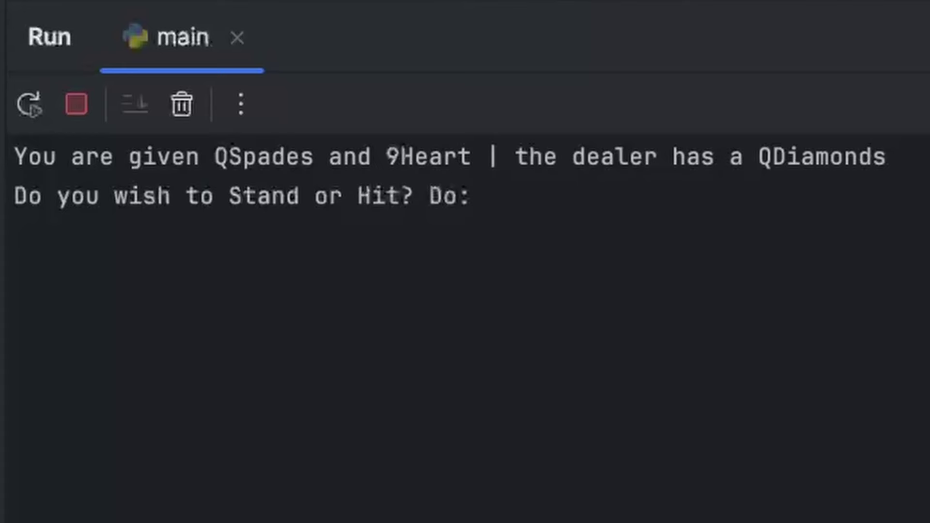
{"action": "type", "text": "stand"}
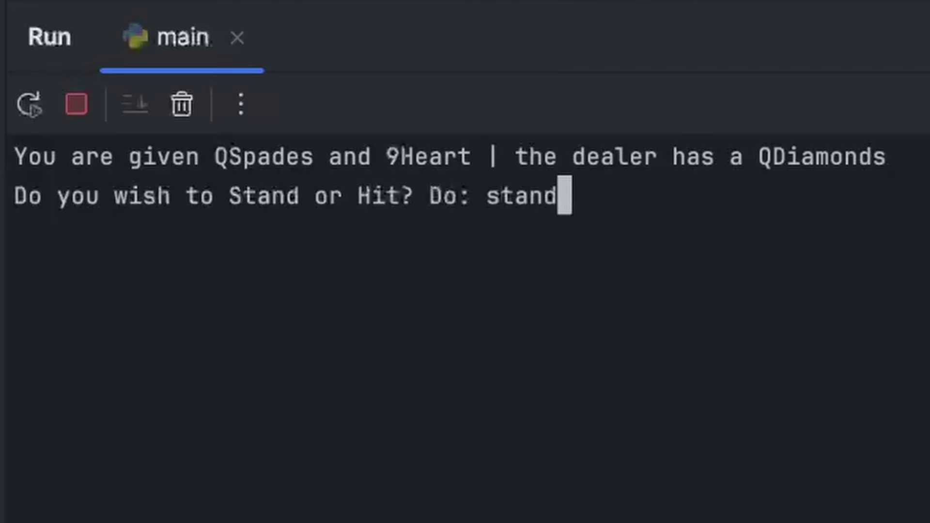
Stand on the Queen-and-9 hand and lose 19 to the dealer's 20.
{"action": "key", "text": "Return"}
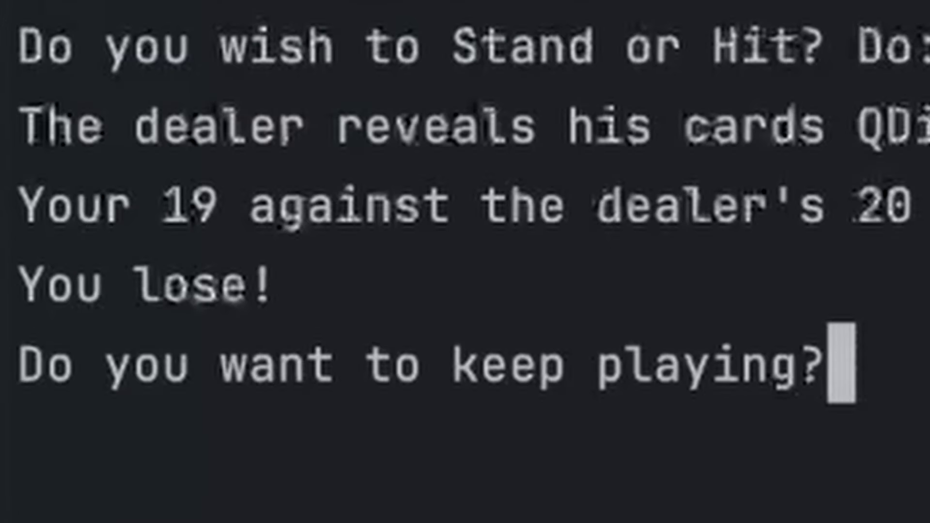
{"action": "type", "text": "yes"}
Play another round, hit once, then stand on 20 and beat the dealer's 17.
{"action": "key", "text": "Return"}
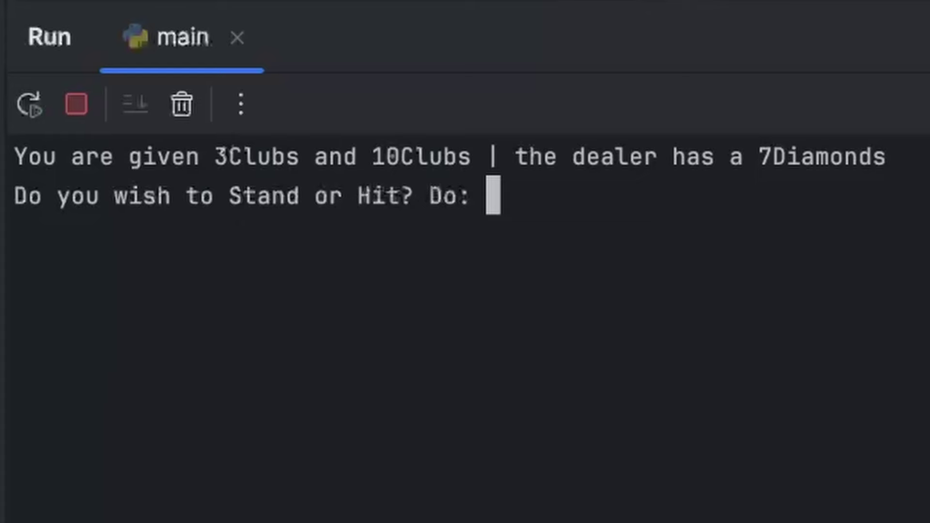
{"action": "type", "text": "hit"}
{"action": "key", "text": "Return"}
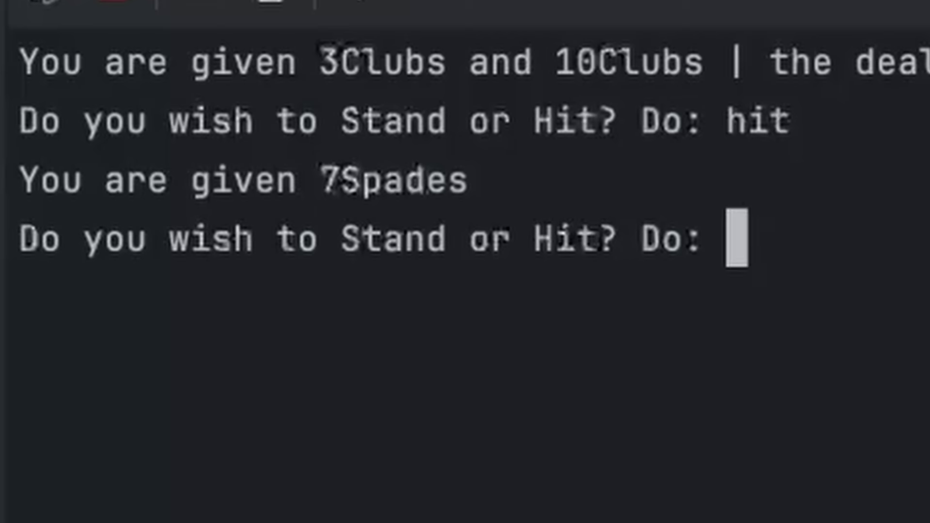
{"action": "type", "text": "s"}
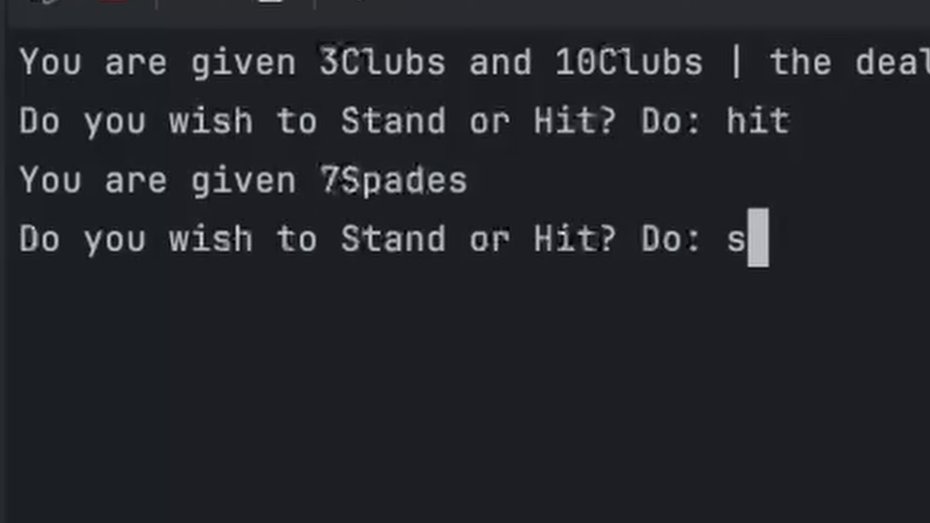
{"action": "type", "text": "tand"}
{"action": "key", "text": "Return"}
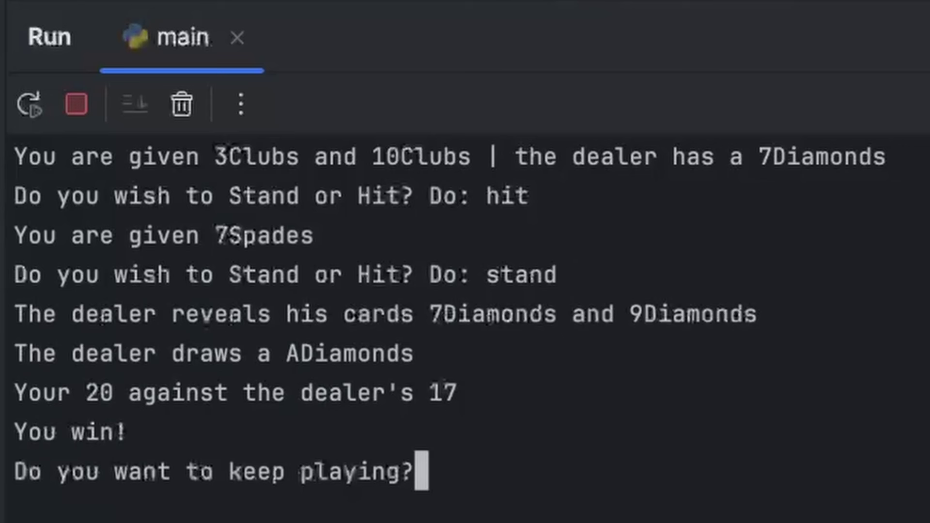
{"action": "type", "text": "y"}
Stand on 10-and-King to win on the dealer bust, then hit on 16 and bust.
{"action": "key", "text": "Return"}
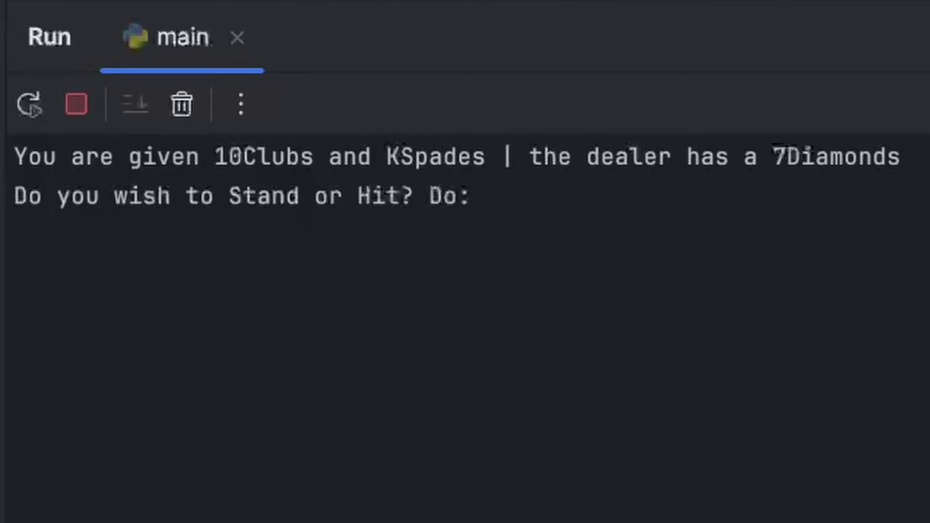
{"action": "type", "text": "stand"}
{"action": "key", "text": "Return"}
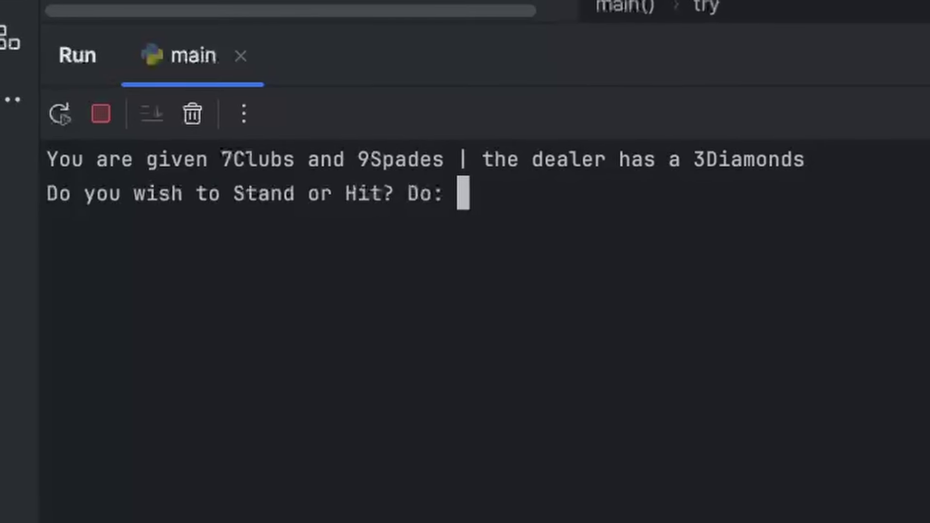
{"action": "type", "text": "hit"}
{"action": "key", "text": "Return"}
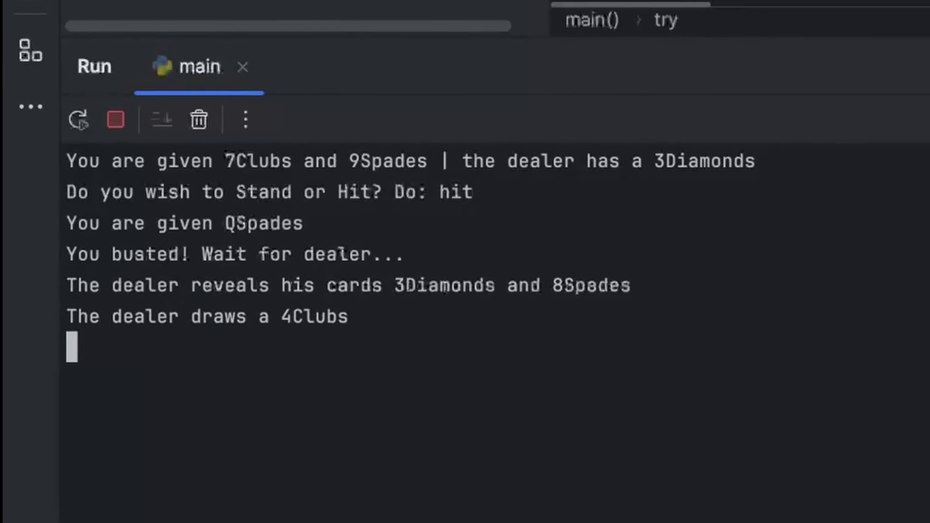
{"action": "type", "text": "yes"}
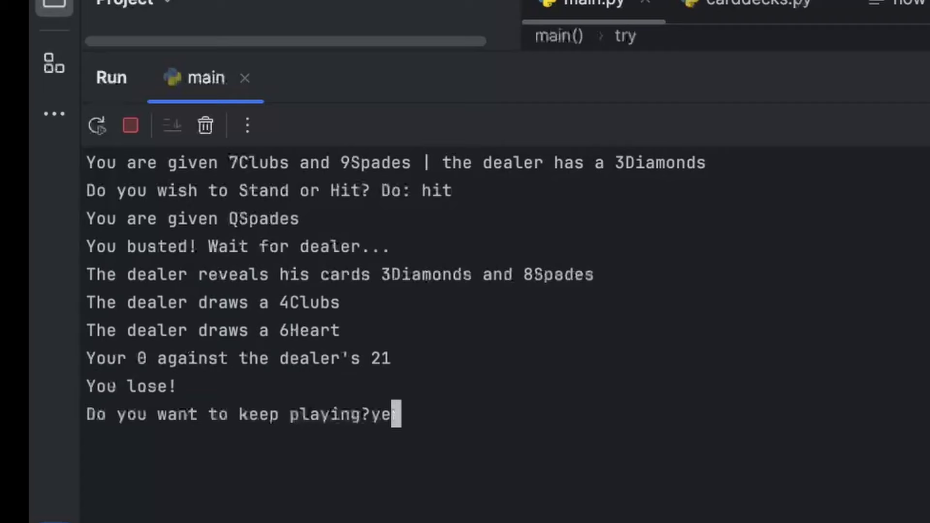
Play another round, hit once, then stand on 18 and win as the dealer busts.
{"action": "key", "text": "Return"}
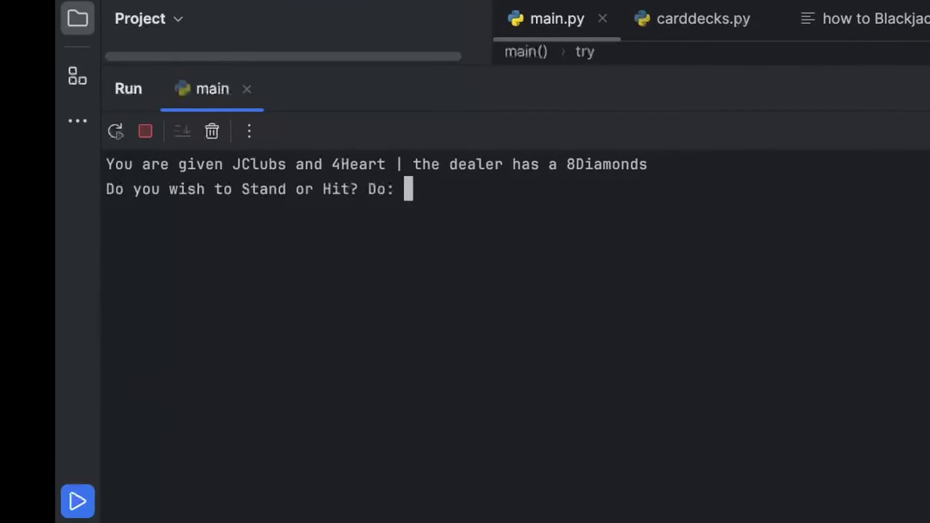
{"action": "type", "text": "hit"}
{"action": "key", "text": "Return"}
{"action": "type", "text": "sh to S"}
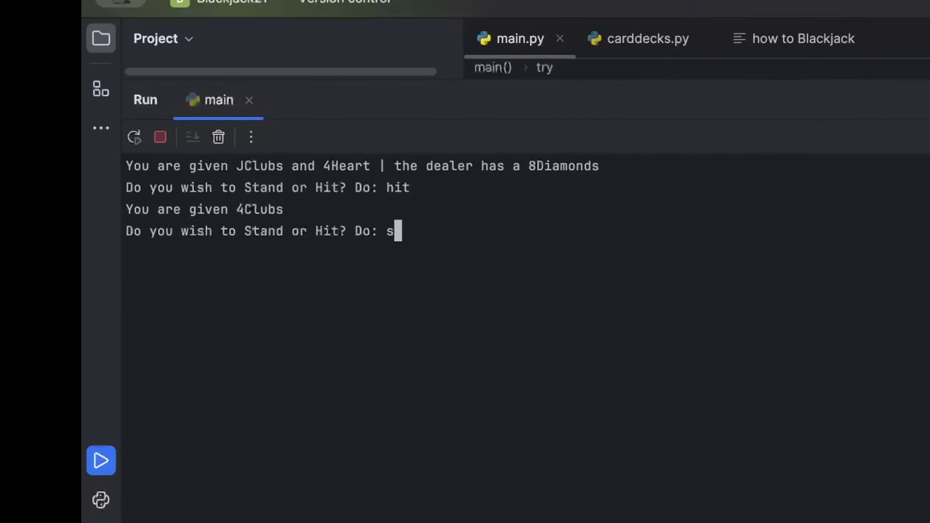
{"action": "type", "text": "tand"}
{"action": "key", "text": "Return"}
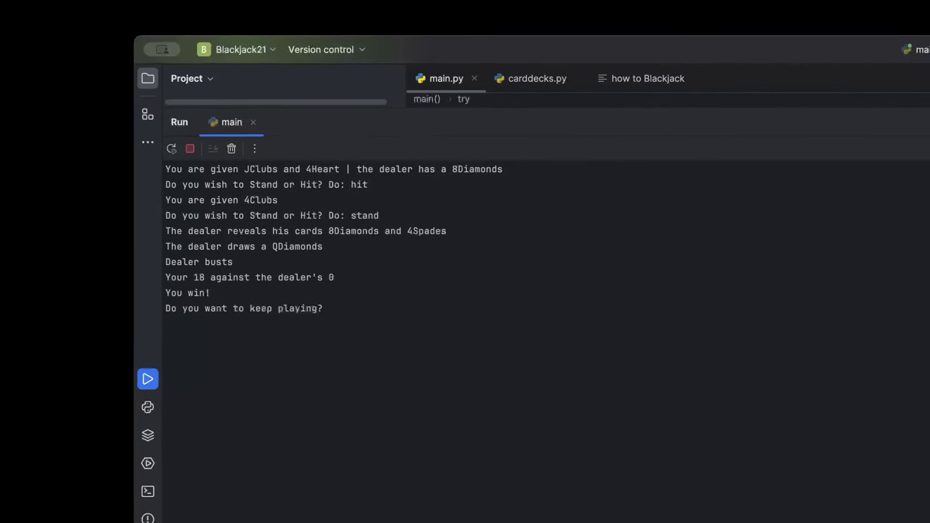
{"action": "type", "text": "yes"}
Start a new round and stand on Queen-and-Jack 20 to push against the dealer's 20.
{"action": "key", "text": "Return"}
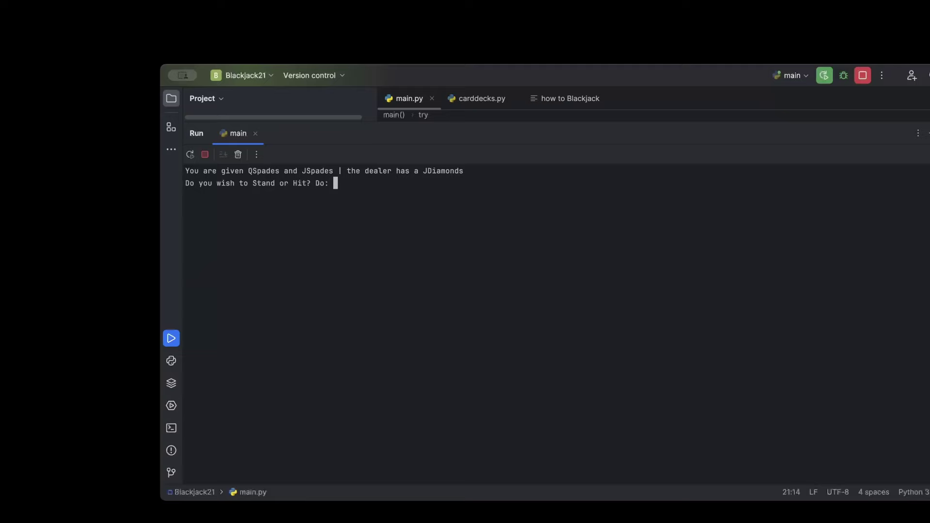
{"action": "type", "text": "stand"}
{"action": "key", "text": "Return"}
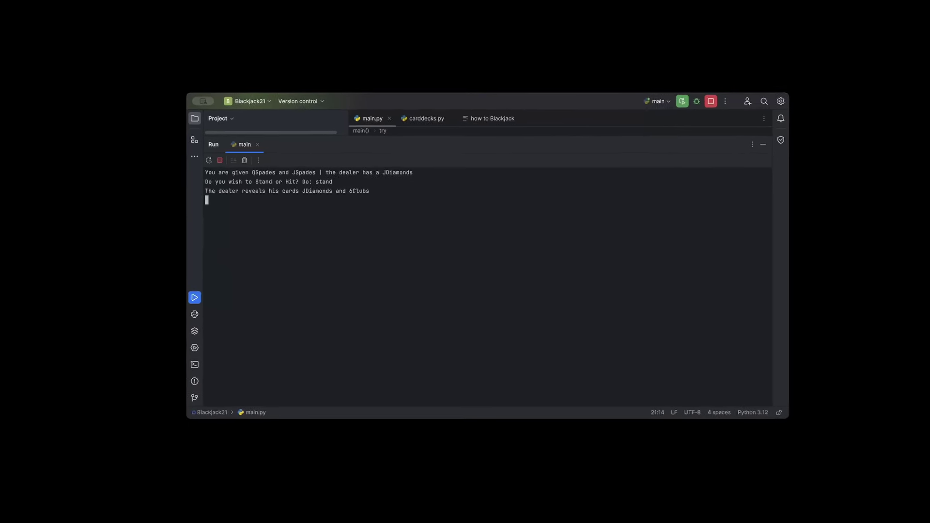